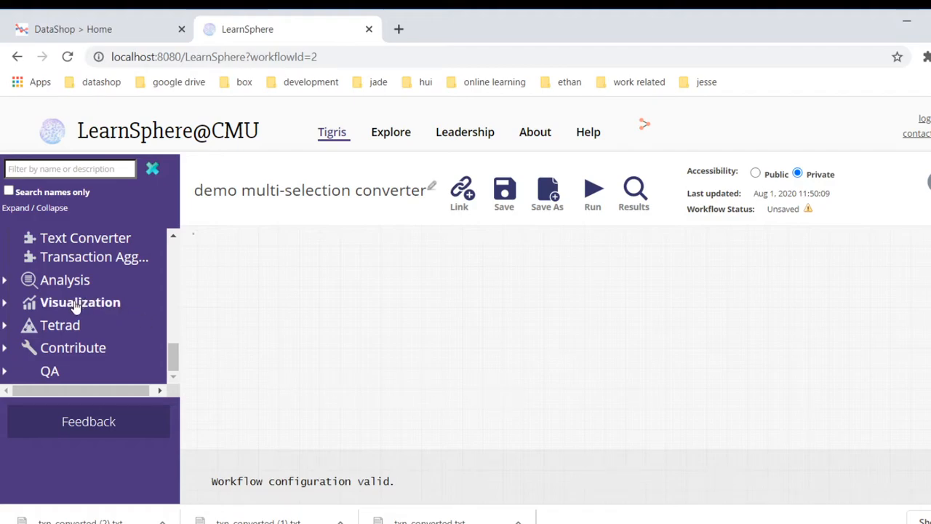
# Place two Import components on the workflow canvas, one below the other.
pyautogui.scroll(6, 75, 301)
pyautogui.scroll(5, 75, 301)
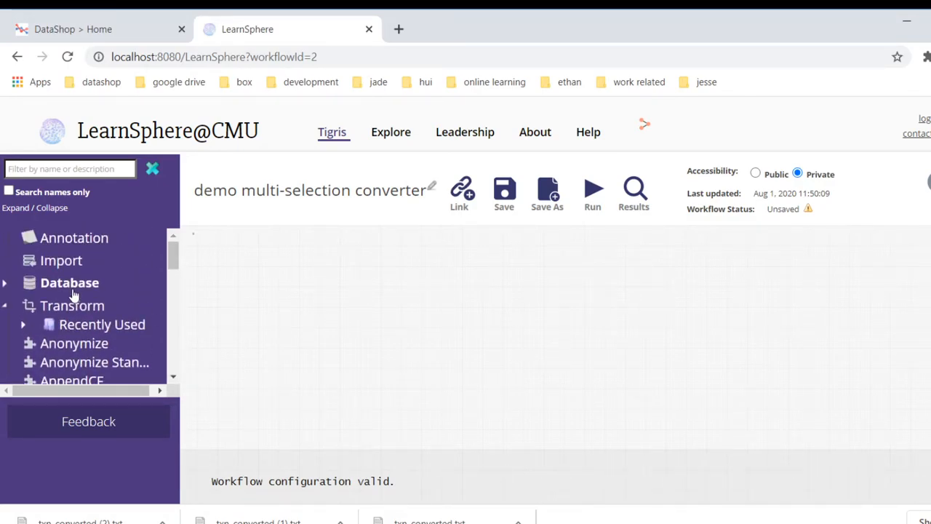
pyautogui.moveTo(64, 263)
pyautogui.mouseDown()
pyautogui.moveTo(175, 283)
pyautogui.moveTo(307, 255)
pyautogui.moveTo(286, 256)
pyautogui.mouseUp()
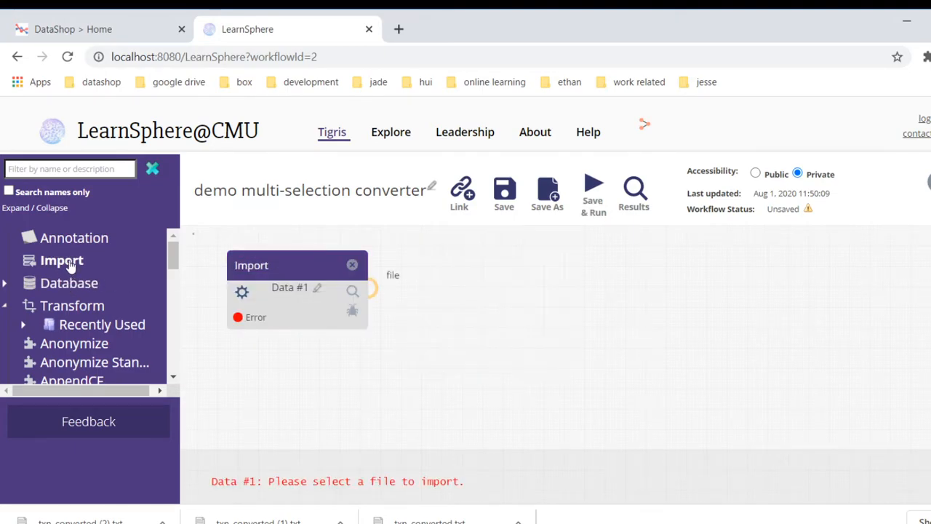
pyautogui.moveTo(71, 267); pyautogui.dragTo(291, 336)
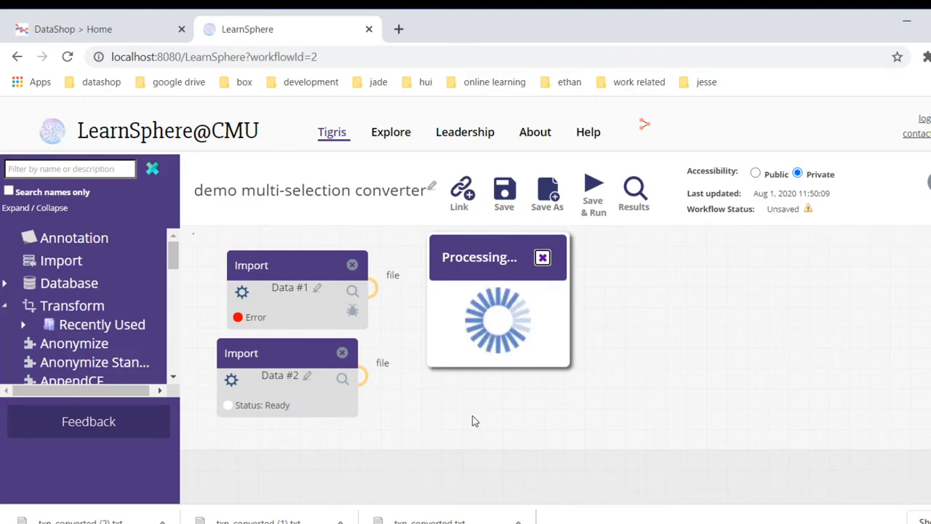
# In Data #1's import options, accept the IRB certification and upload txn.txt with the Transaction file type.
pyautogui.click(242, 294)
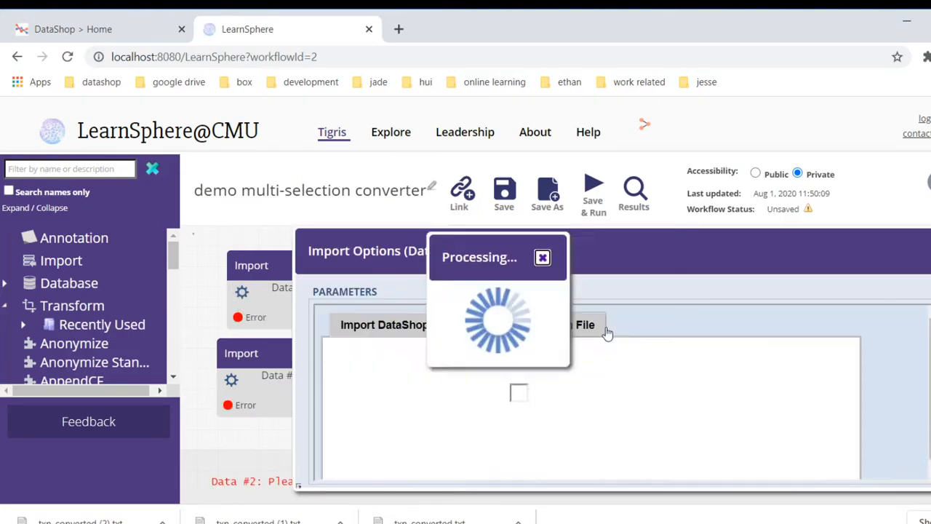
pyautogui.click(552, 326)
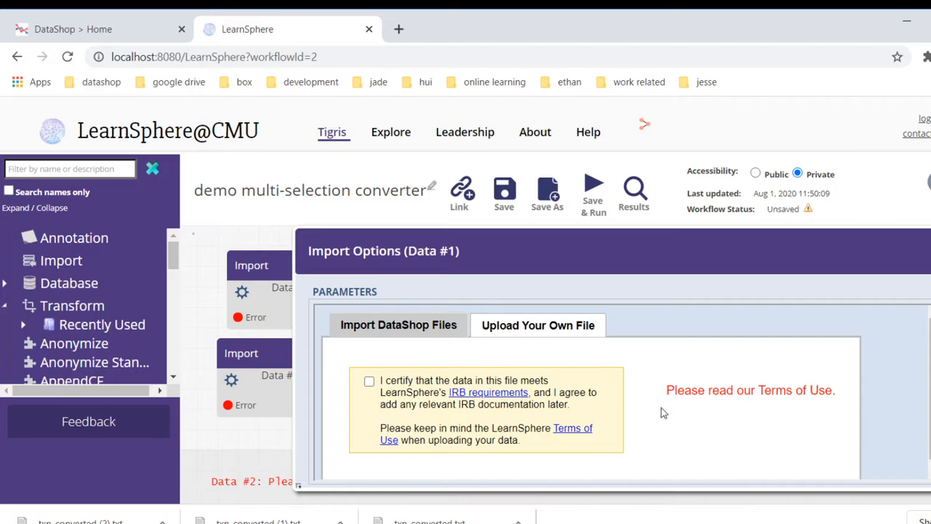
pyautogui.click(370, 382)
pyautogui.scroll(-2, 611, 401)
pyautogui.scroll(3, 572, 380)
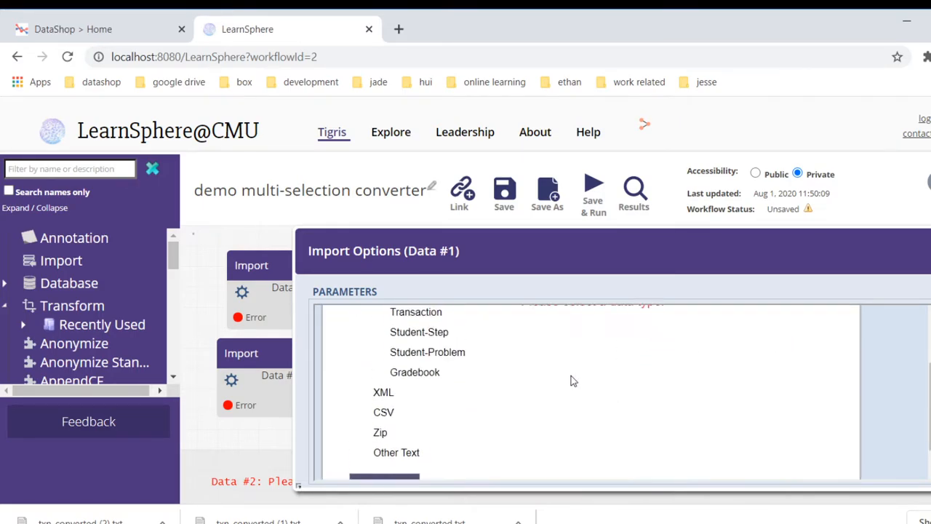
pyautogui.click(415, 359)
pyautogui.scroll(-2, 610, 377)
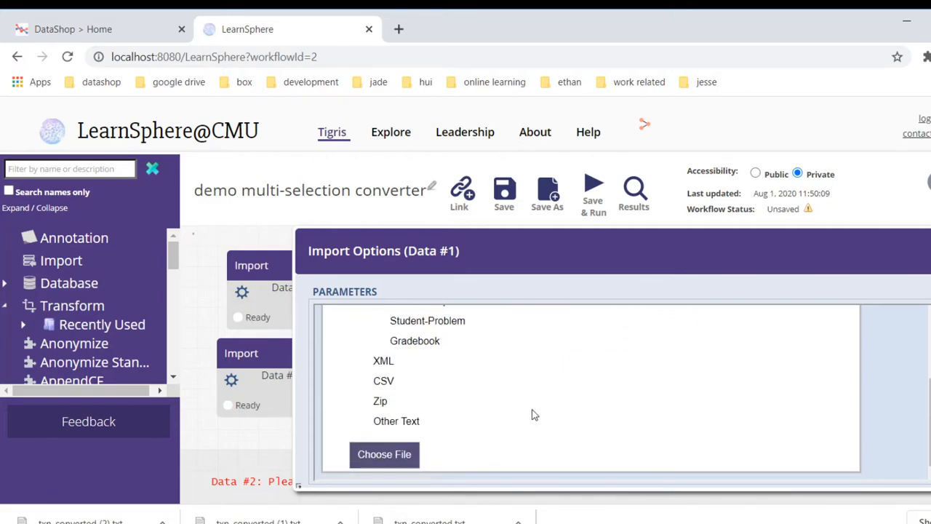
pyautogui.click(405, 461)
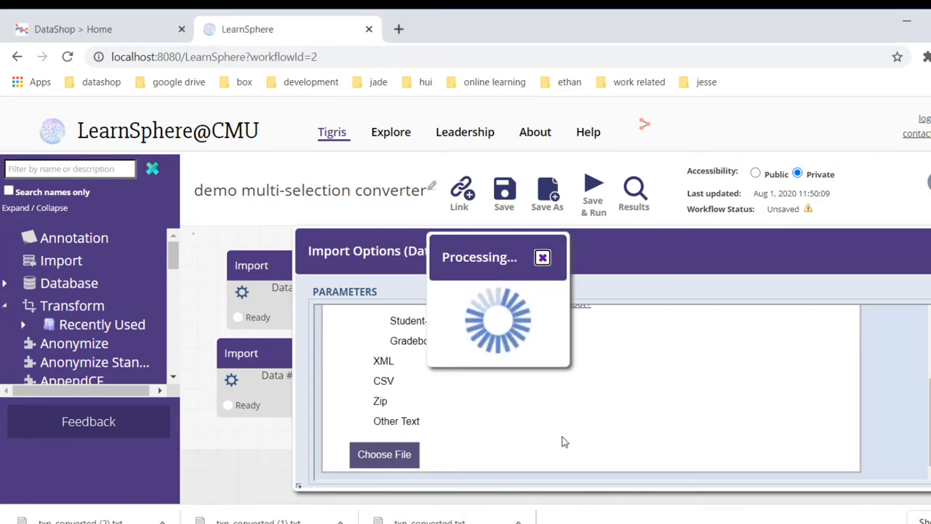
pyautogui.click(254, 435)
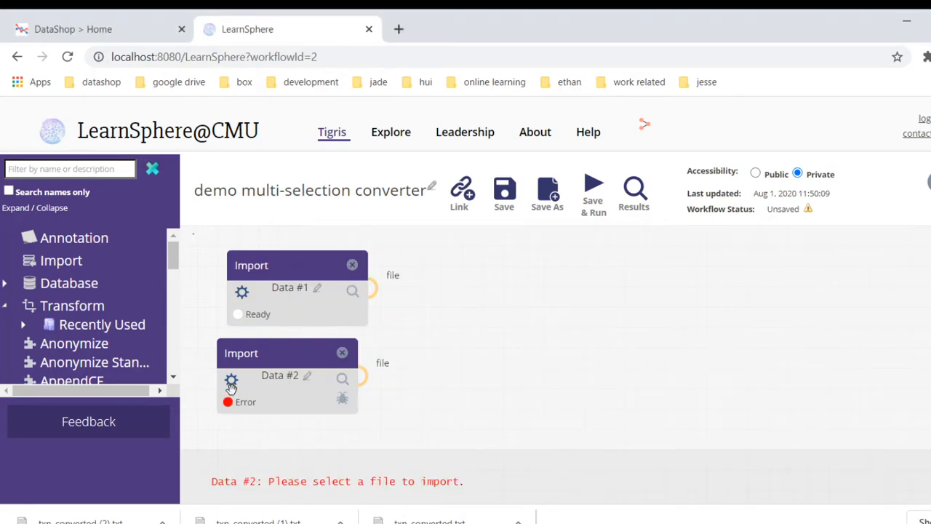
# In Data #2's import options, accept the IRB certification and upload txn_map.txt with the Tab-Delimited file type.
pyautogui.click(230, 380)
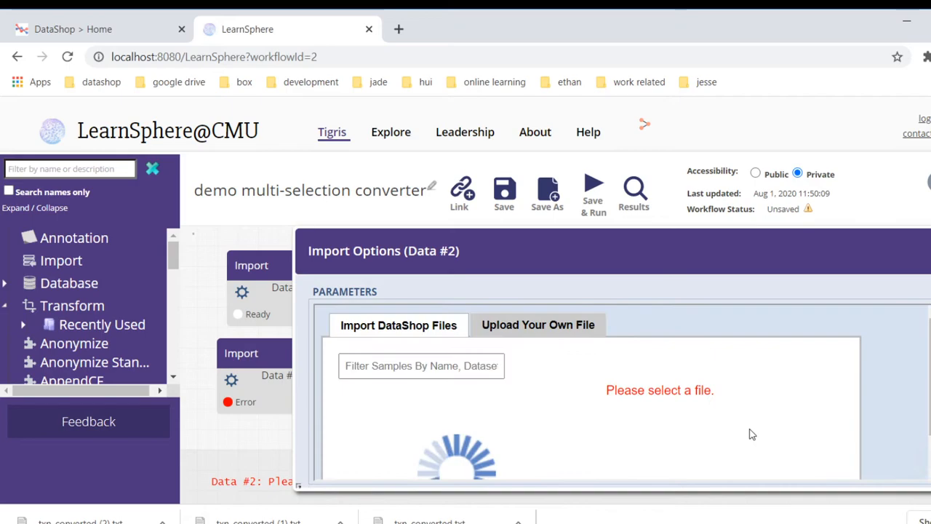
pyautogui.click(531, 325)
pyautogui.click(369, 384)
pyautogui.scroll(-1, 665, 425)
pyautogui.scroll(1, 665, 424)
pyautogui.click(408, 382)
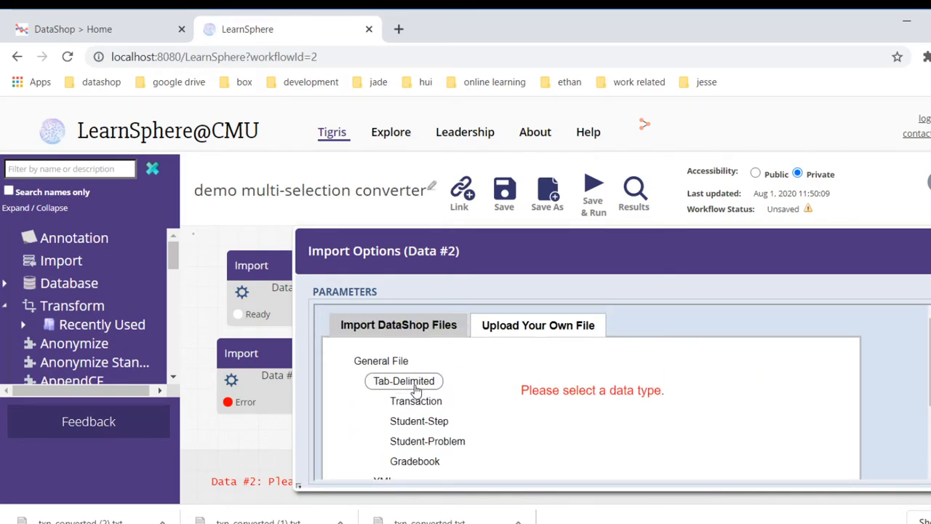
pyautogui.scroll(-2, 628, 400)
pyautogui.click(399, 459)
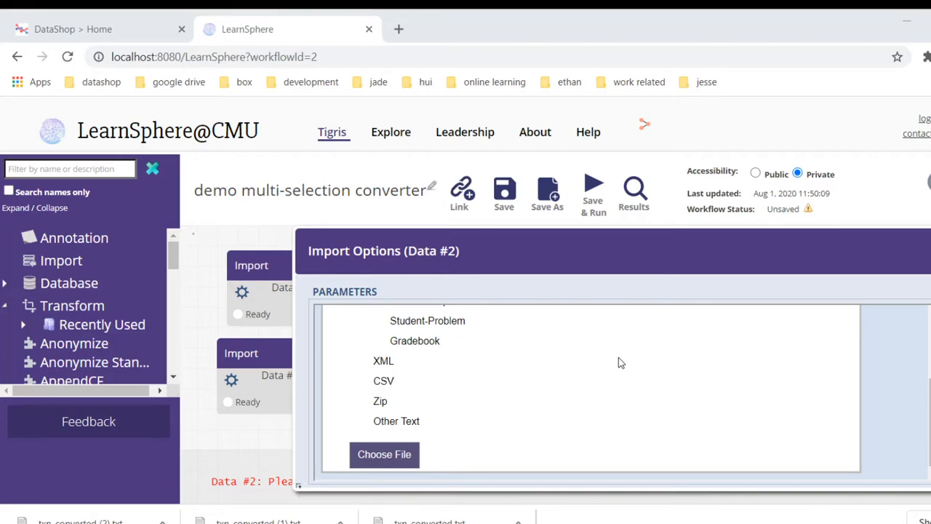
pyautogui.click(747, 460)
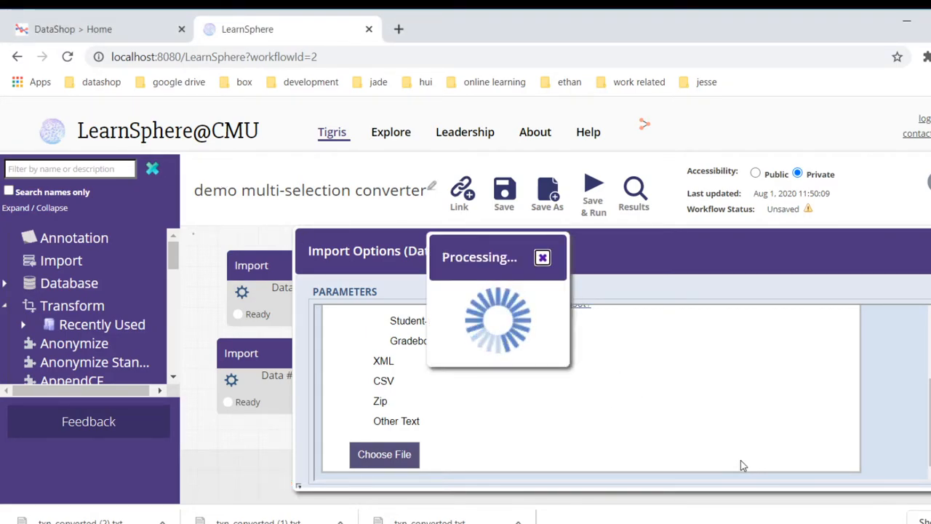
# Save and run the workflow, and review the Outcome, Selection, Action and Input columns in Data #1's results.
pyautogui.click(506, 195)
pyautogui.click(592, 189)
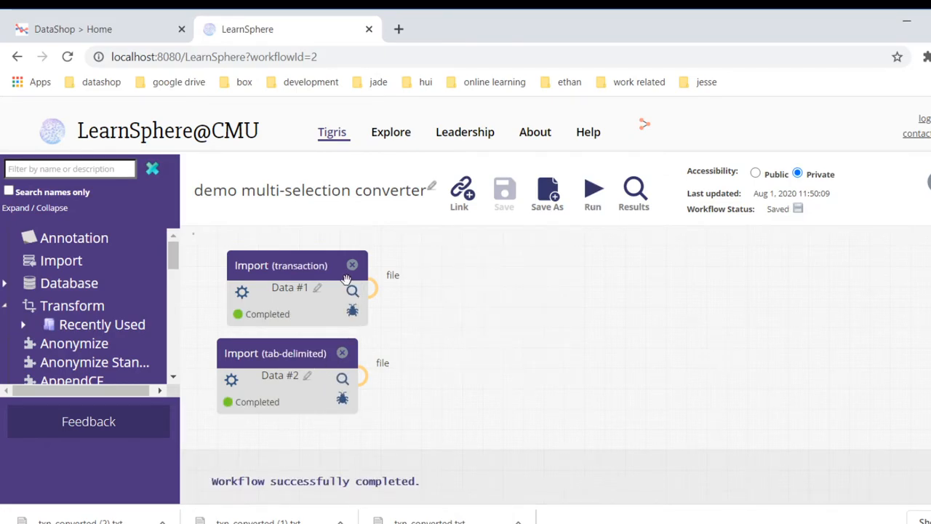
pyautogui.click(352, 290)
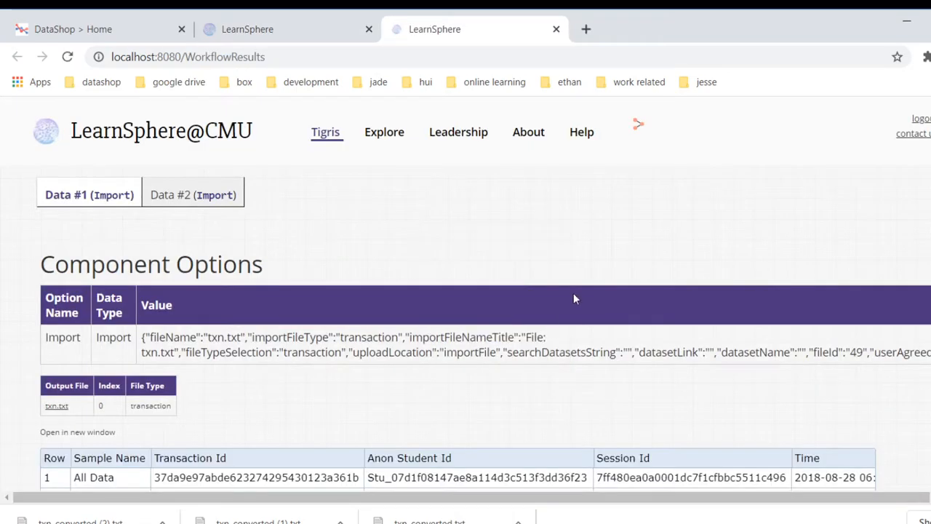
pyautogui.scroll(-2, 573, 293)
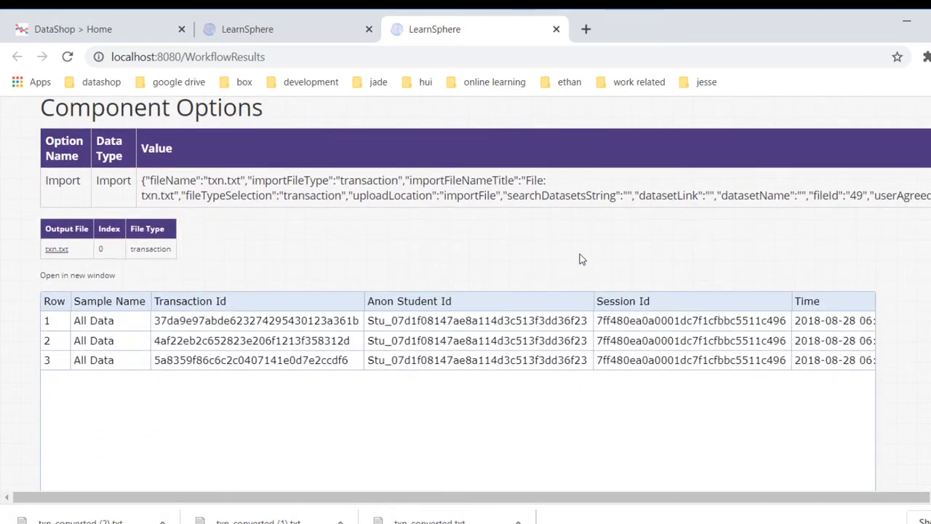
pyautogui.scroll(-1, 579, 255)
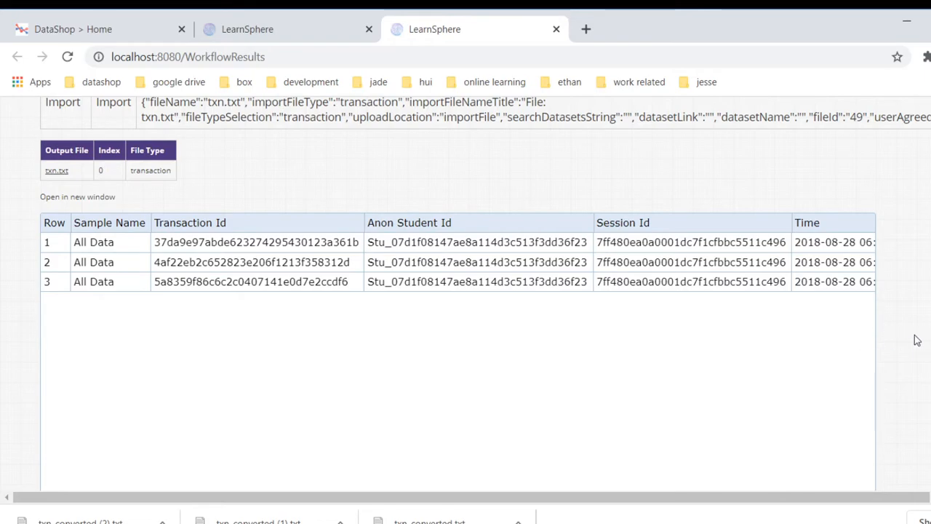
pyautogui.scroll(-1, 909, 345)
pyautogui.moveTo(195, 446); pyautogui.dragTo(669, 462)
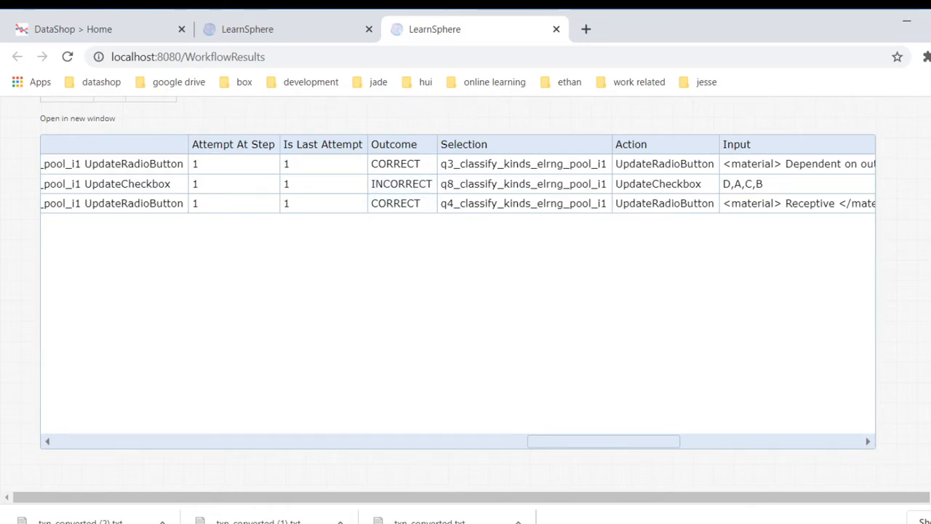
pyautogui.moveTo(565, 441); pyautogui.dragTo(366, 455)
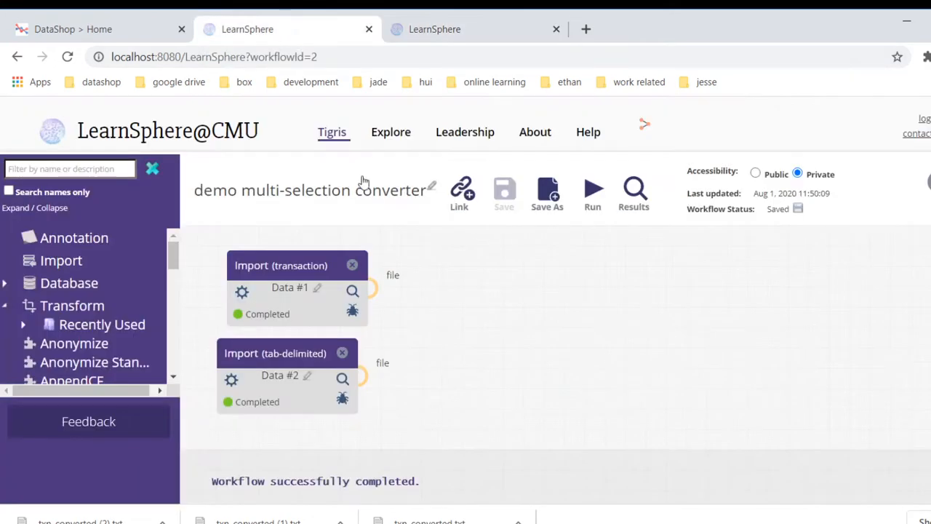
# Examine Data #2's mapping table from the level columns through Selections and Correct Answers, and close both results pages.
pyautogui.click(282, 32)
pyautogui.click(342, 380)
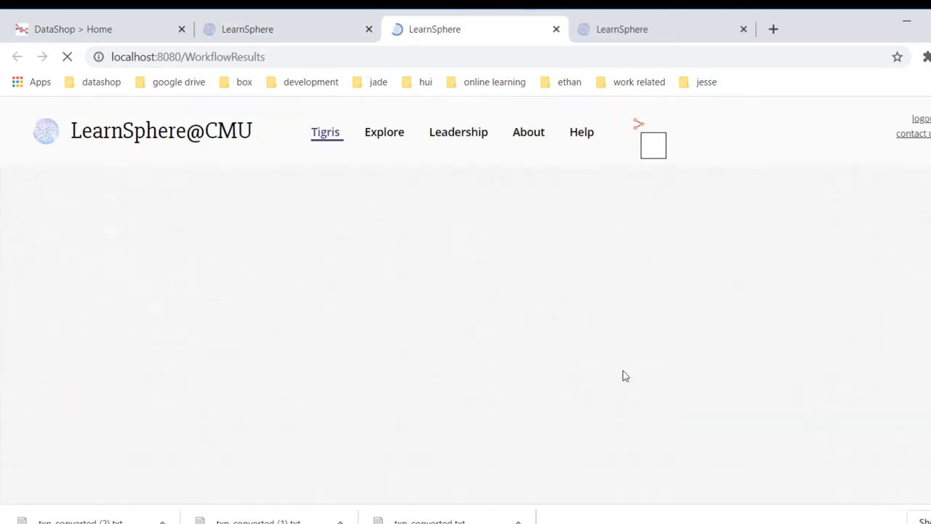
pyautogui.scroll(-1, 582, 380)
pyautogui.hscroll(1, 582, 380)
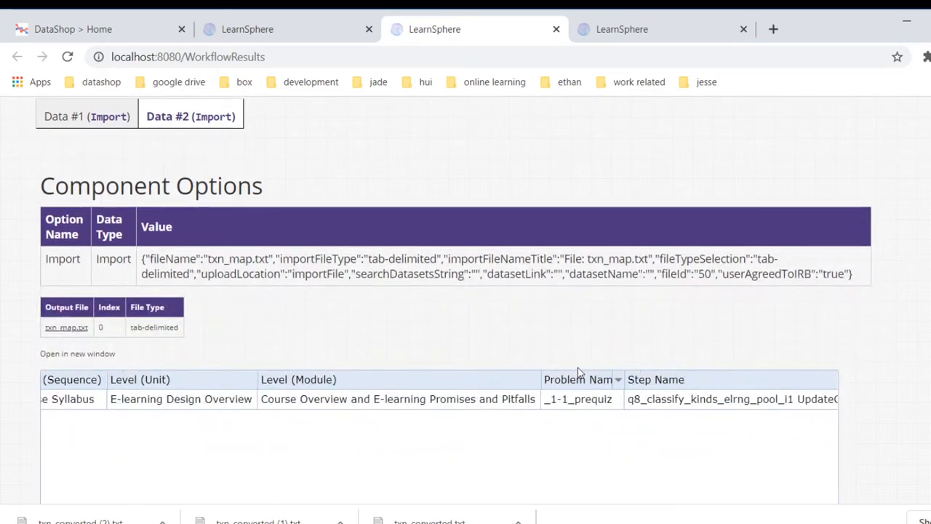
pyautogui.scroll(-2, 924, 296)
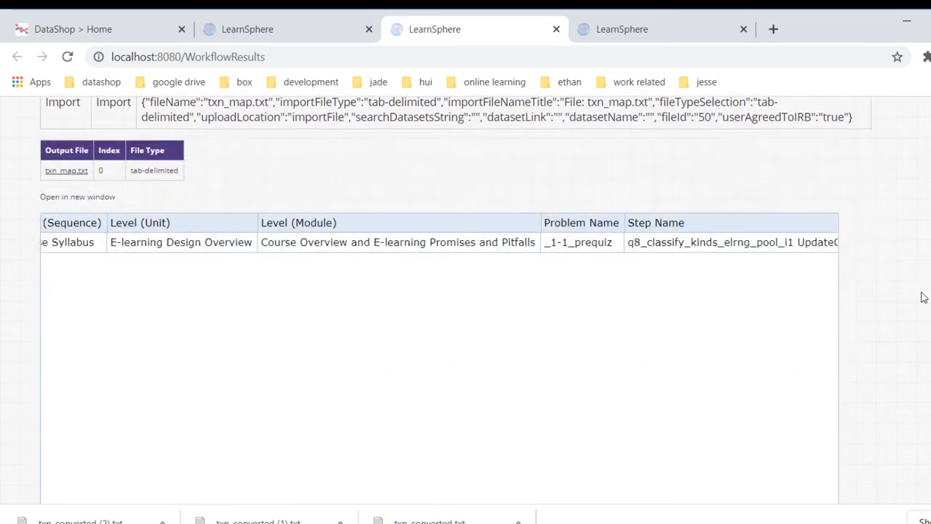
pyautogui.scroll(-1, 924, 297)
pyautogui.moveTo(112, 441); pyautogui.dragTo(74, 443)
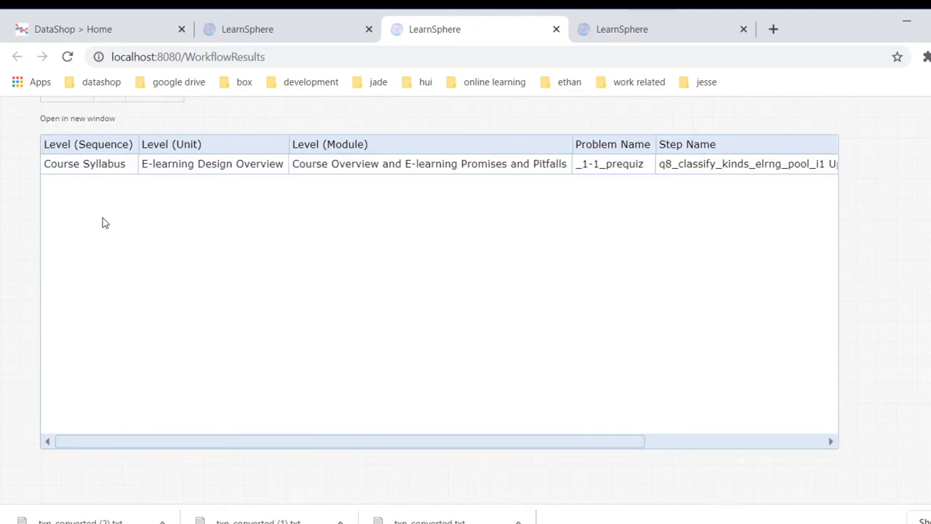
pyautogui.moveTo(95, 147)
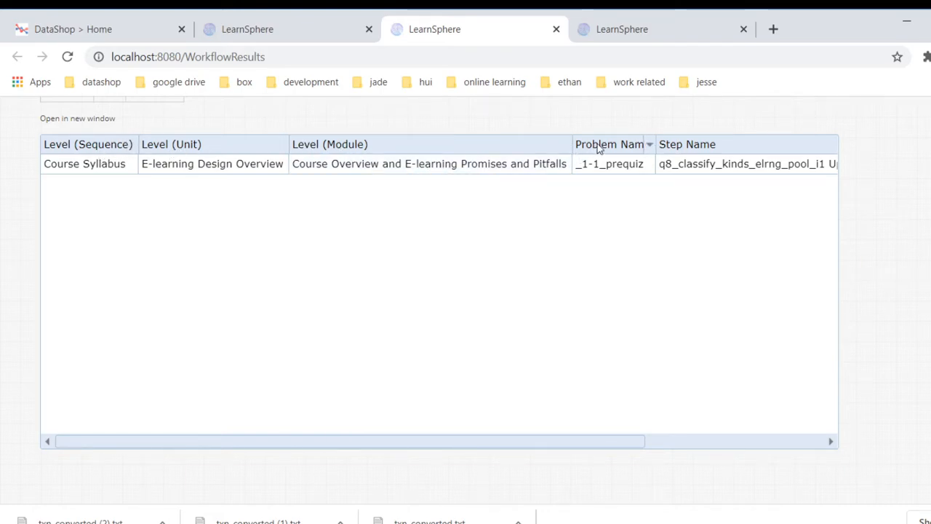
pyautogui.moveTo(541, 445); pyautogui.dragTo(732, 455)
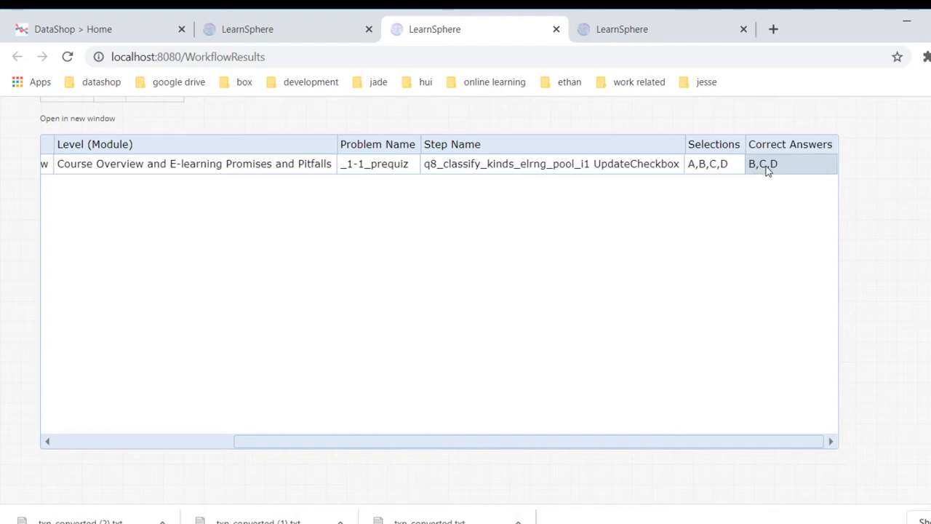
pyautogui.click(557, 29)
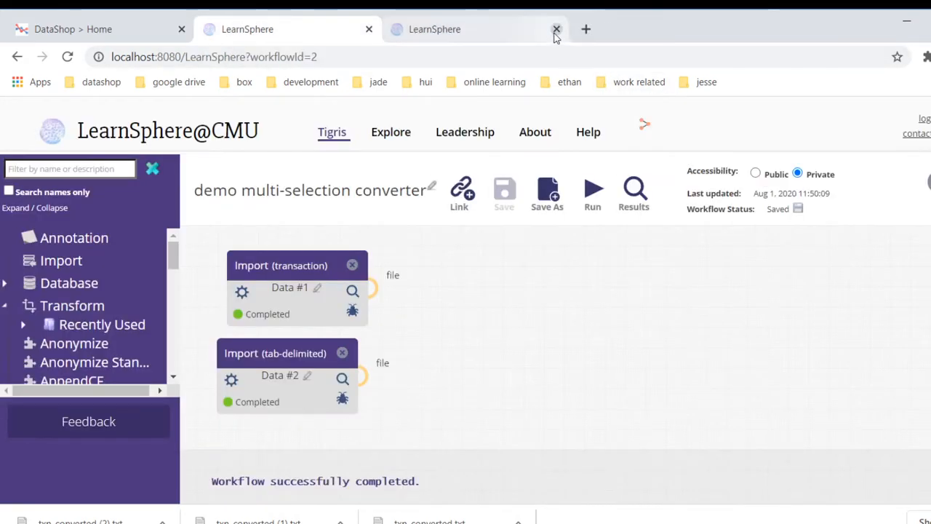
pyautogui.click(556, 29)
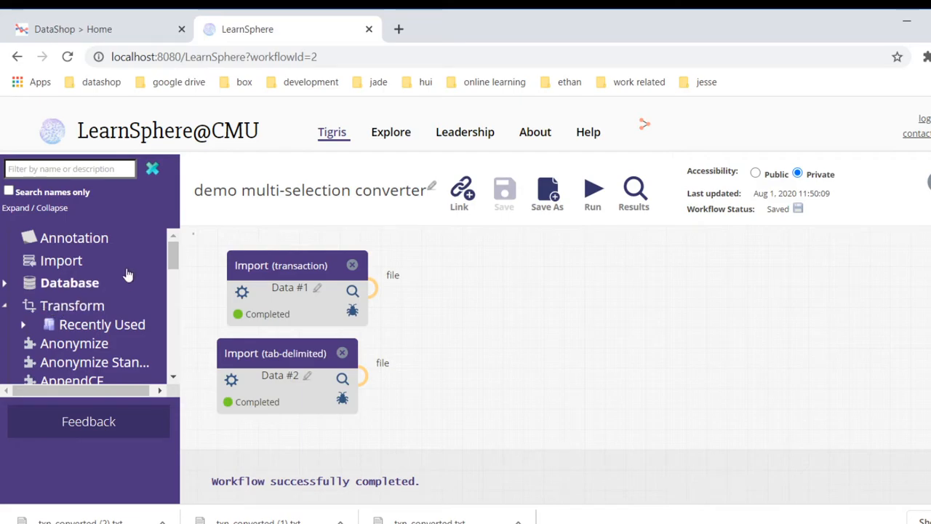
# Add a Multiselection Converter and connect Data #1 to its transaction input and Data #2 to its map input.
pyautogui.moveTo(171, 255); pyautogui.dragTo(167, 322)
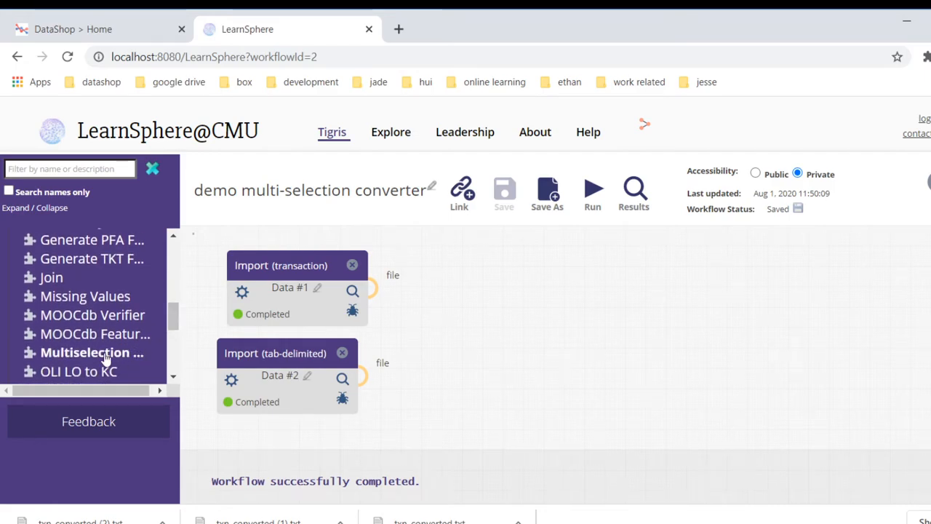
pyautogui.moveTo(106, 357)
pyautogui.moveTo(106, 357); pyautogui.dragTo(509, 272)
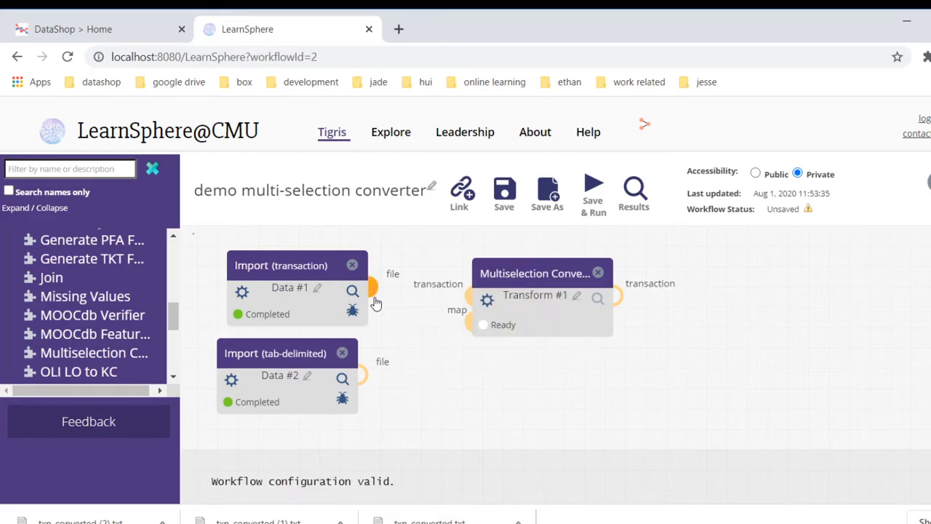
pyautogui.moveTo(373, 294); pyautogui.dragTo(469, 285)
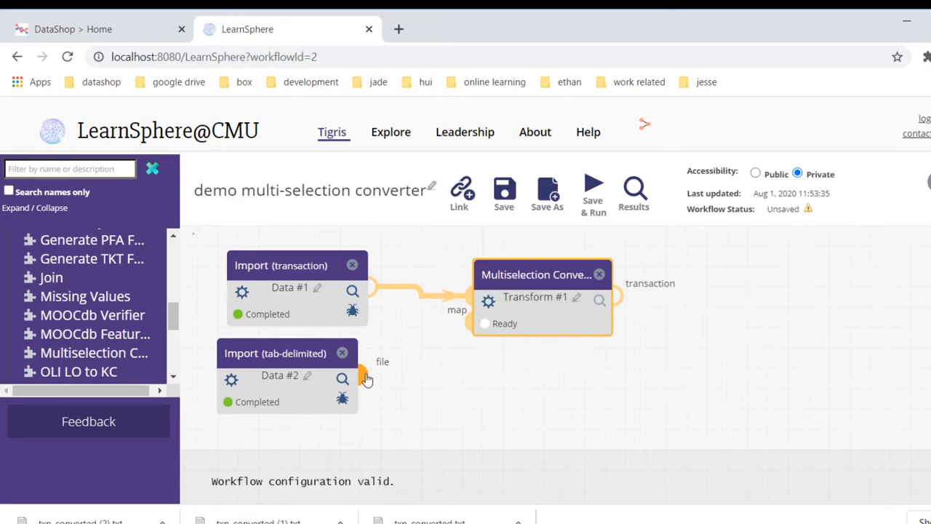
pyautogui.moveTo(363, 374); pyautogui.dragTo(471, 326)
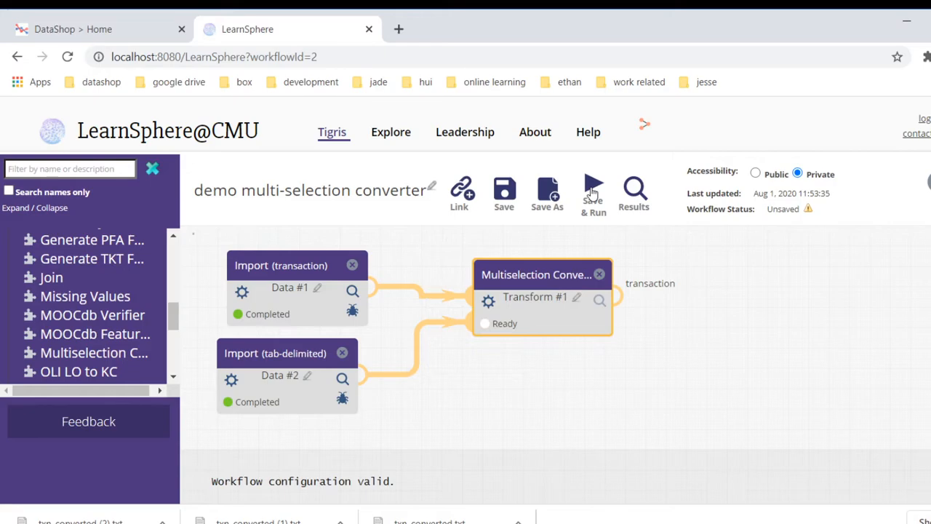
# Save and run the workflow, and review the Step Name, Outcome, Selection and Event Type columns in the Multiselection Converter's results.
pyautogui.click(593, 192)
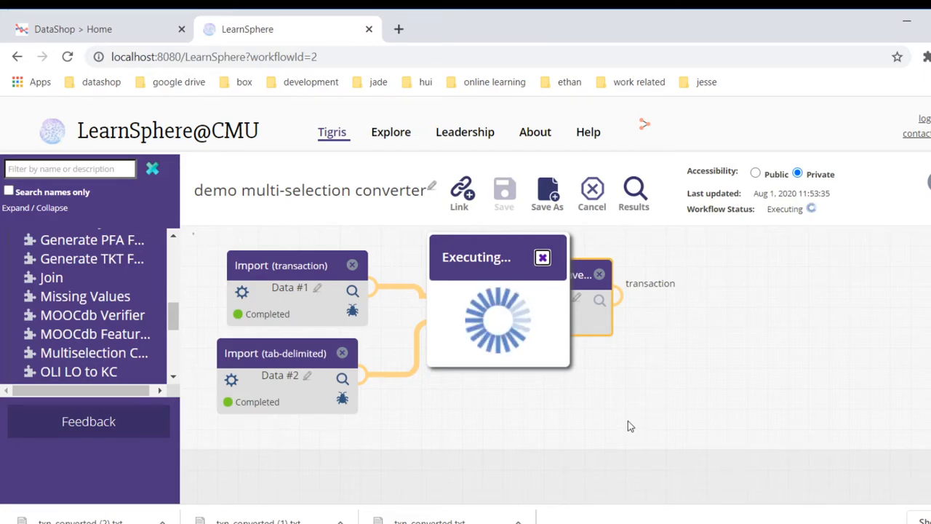
pyautogui.click(598, 301)
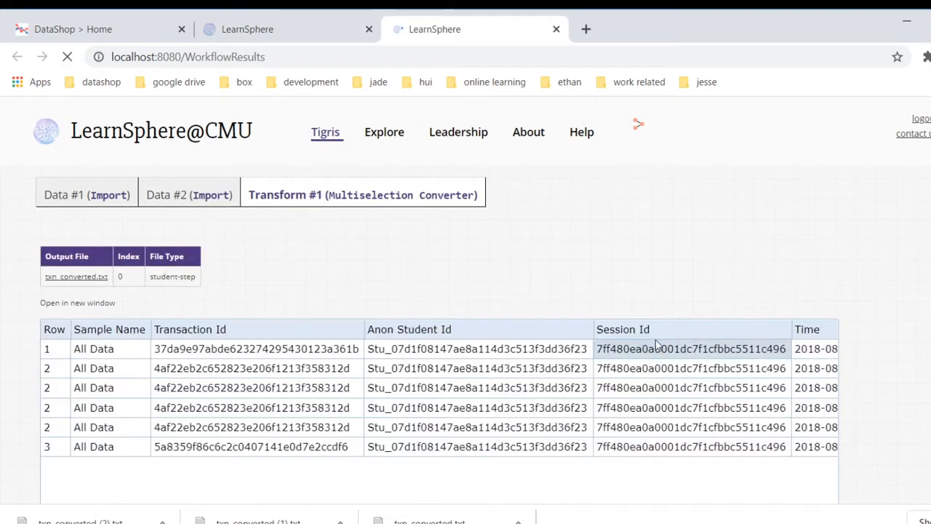
pyautogui.scroll(-1, 669, 274)
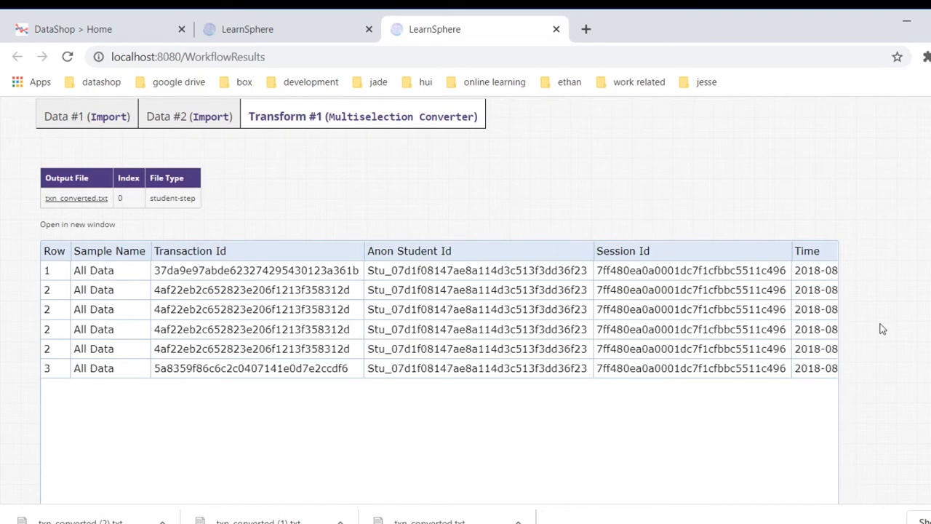
pyautogui.scroll(-1, 880, 329)
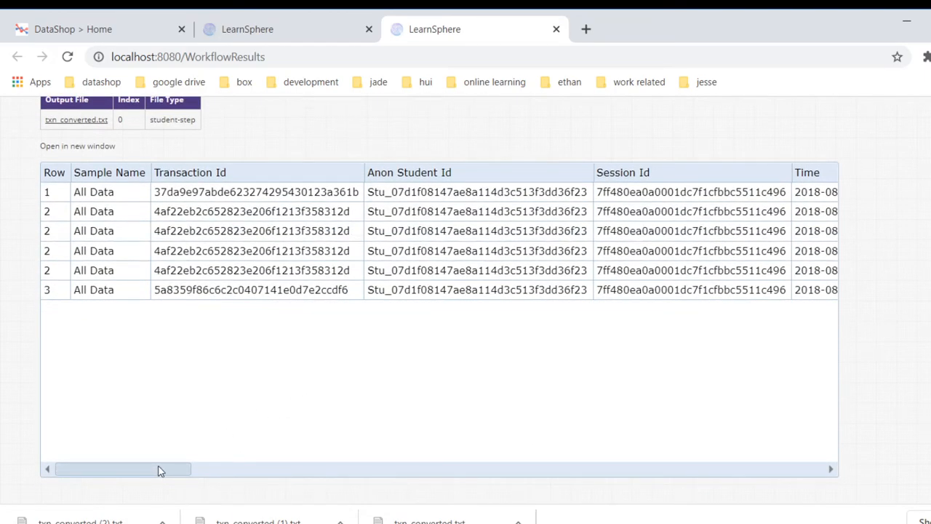
pyautogui.moveTo(160, 471); pyautogui.dragTo(522, 504)
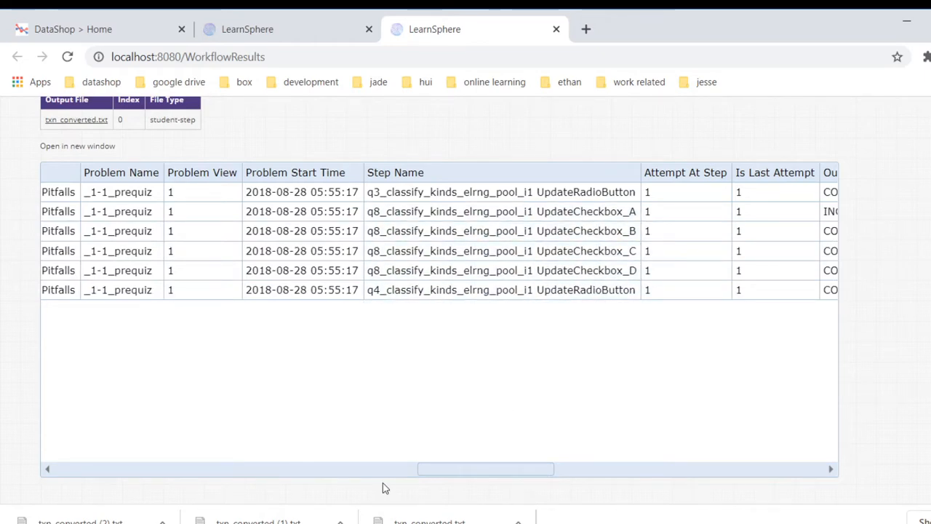
pyautogui.moveTo(432, 471); pyautogui.dragTo(492, 473)
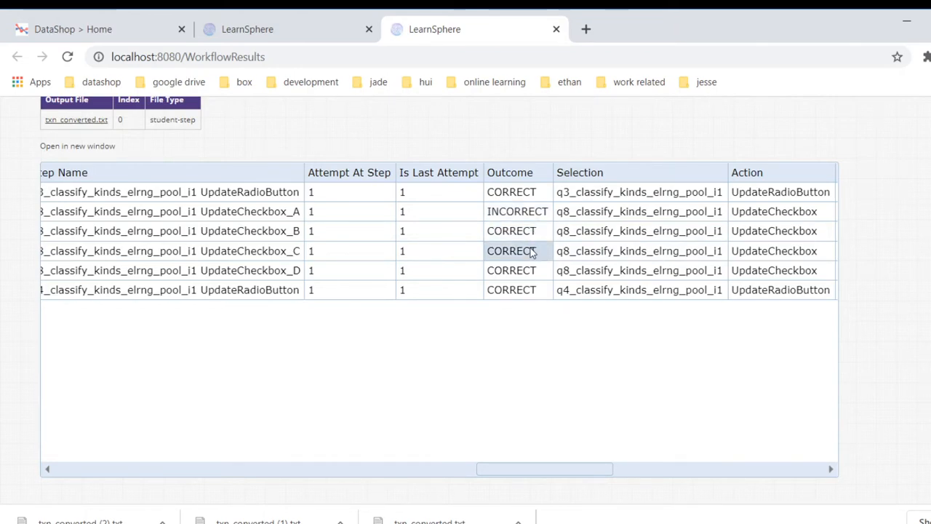
pyautogui.moveTo(582, 471); pyautogui.dragTo(803, 470)
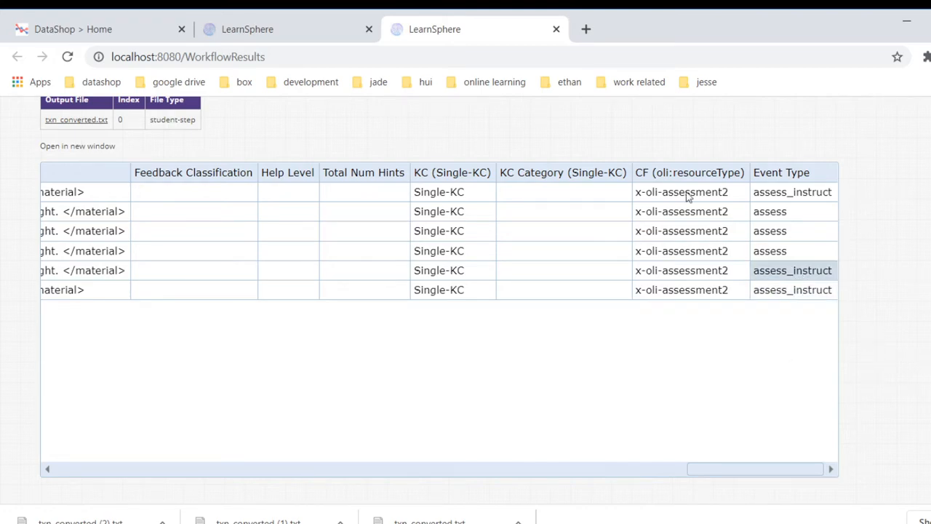
pyautogui.click(557, 29)
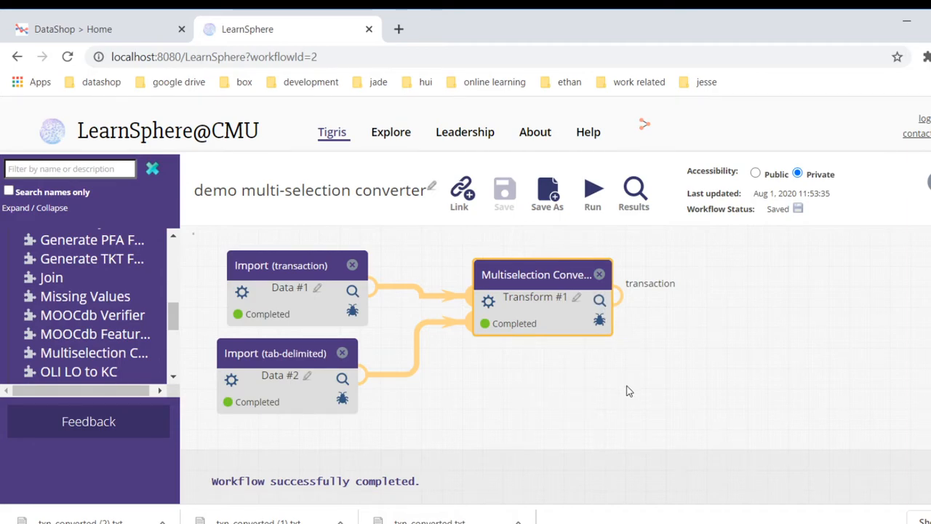
# Download txn_converted.txt from the Multiselection Converter's results and close the results page.
pyautogui.click(599, 300)
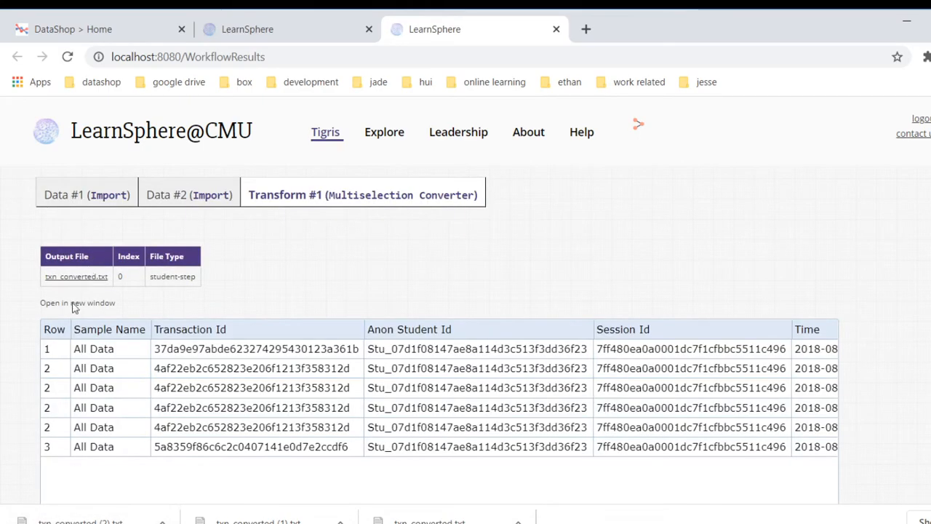
pyautogui.click(93, 280)
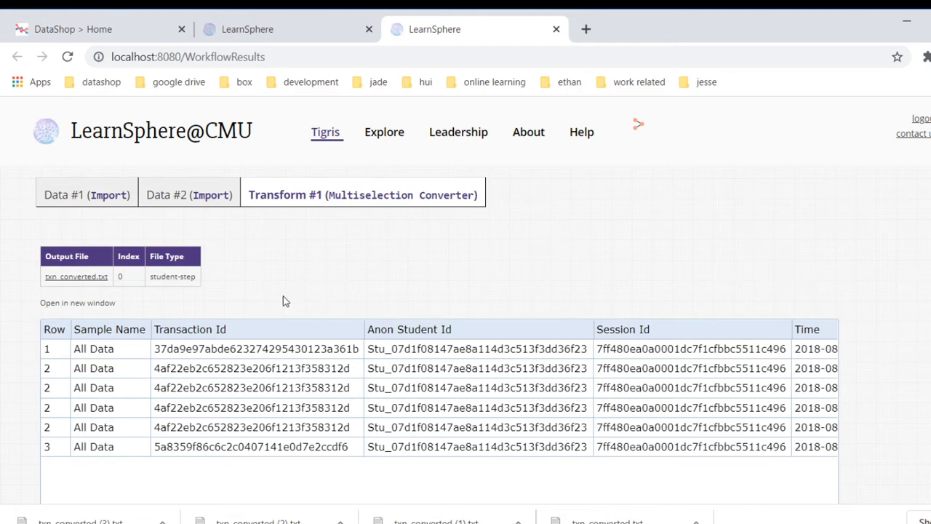
pyautogui.click(556, 29)
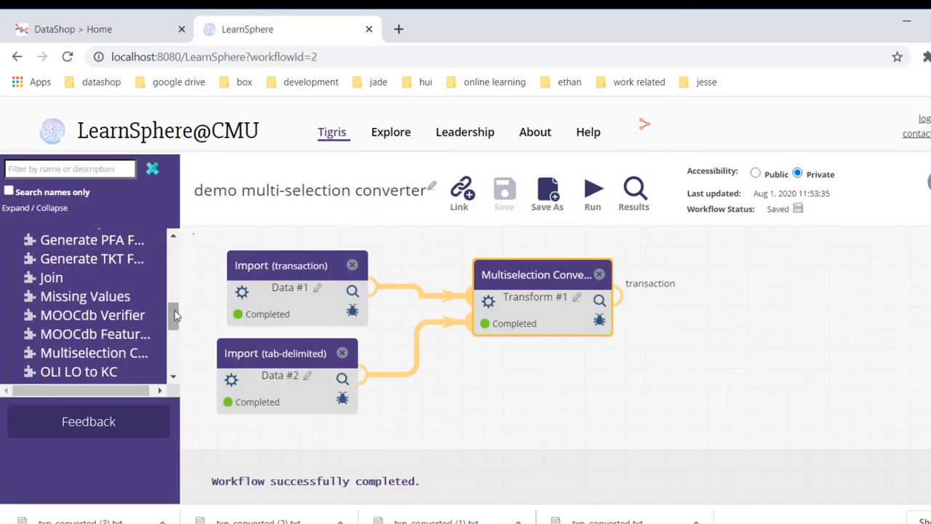
# Add a Transaction Aggregator after the Multiselection Converter and connect the converter's transaction output to its input.
pyautogui.scroll(1, 175, 309)
pyautogui.moveTo(180, 308); pyautogui.dragTo(170, 360)
pyautogui.moveTo(98, 333)
pyautogui.moveTo(98, 332); pyautogui.dragTo(698, 288)
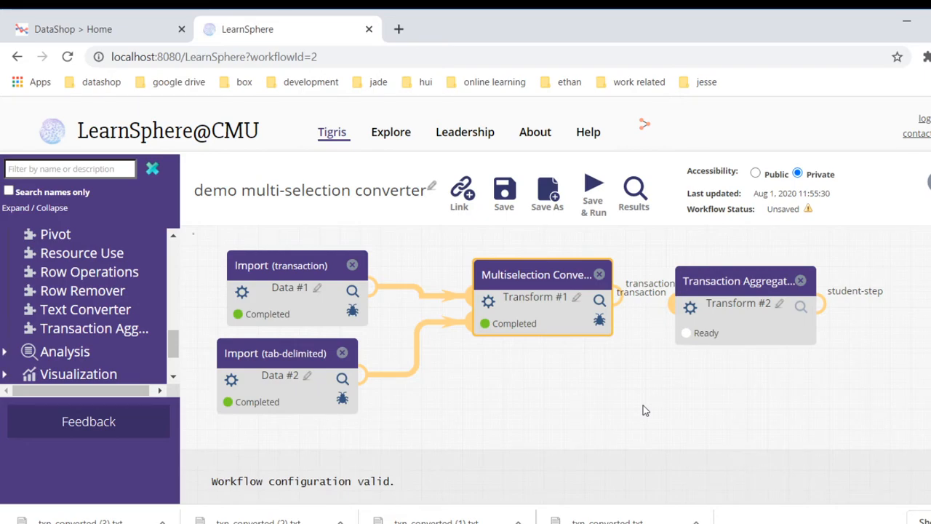
pyautogui.moveTo(618, 300); pyautogui.dragTo(670, 309)
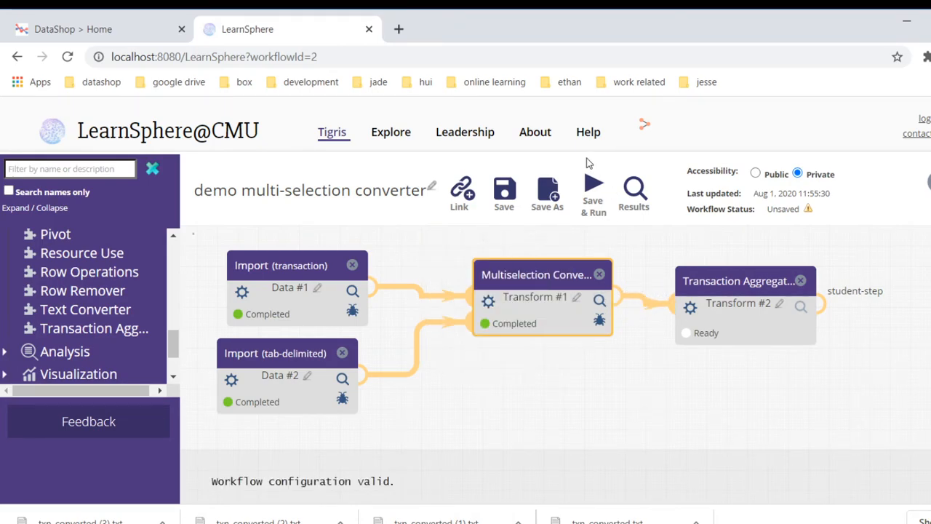
# Save and run the workflow, and review the Step Name, First Attempt, Opportunity and step duration columns in the Transaction Aggregator's rollup.
pyautogui.click(592, 188)
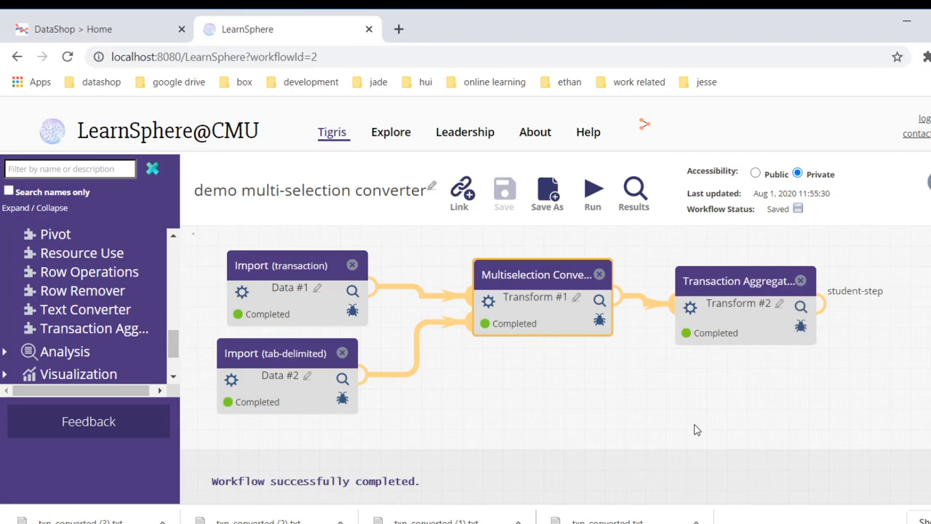
pyautogui.click(800, 307)
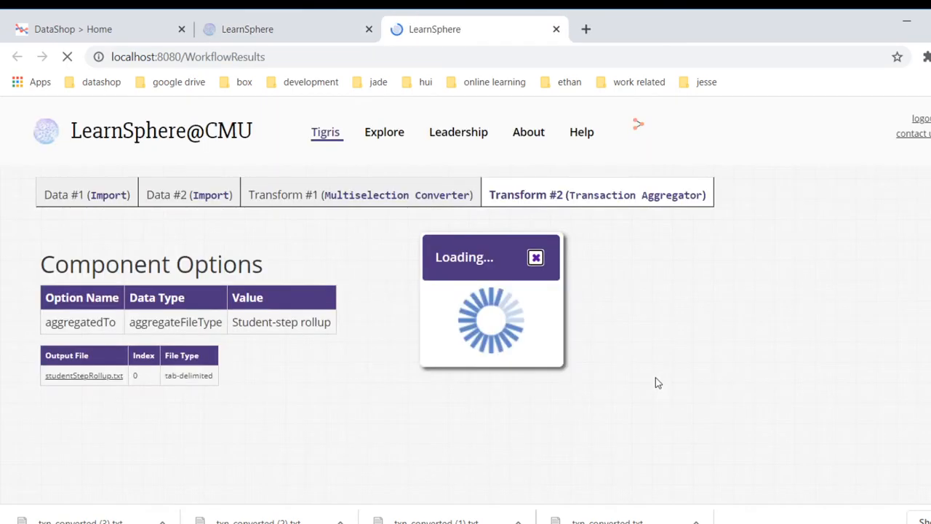
pyautogui.scroll(-5, 654, 306)
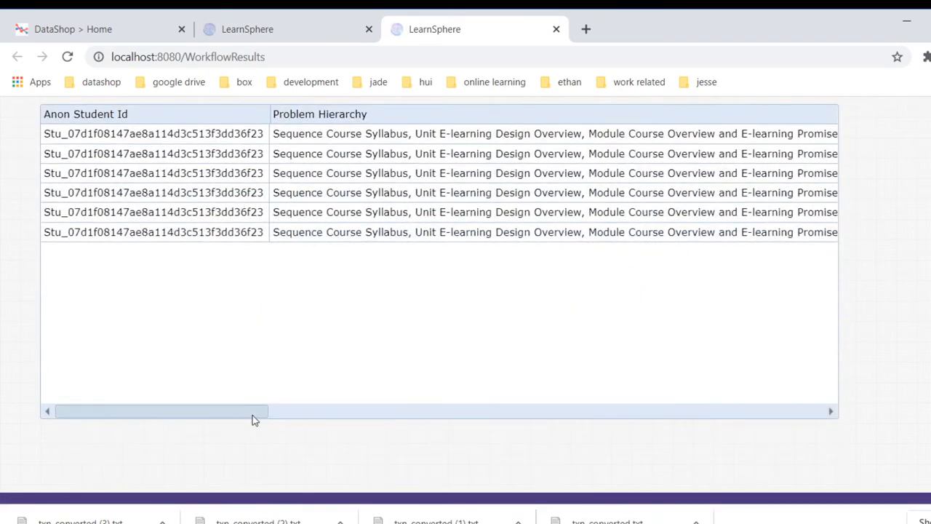
pyautogui.moveTo(220, 422); pyautogui.dragTo(448, 430)
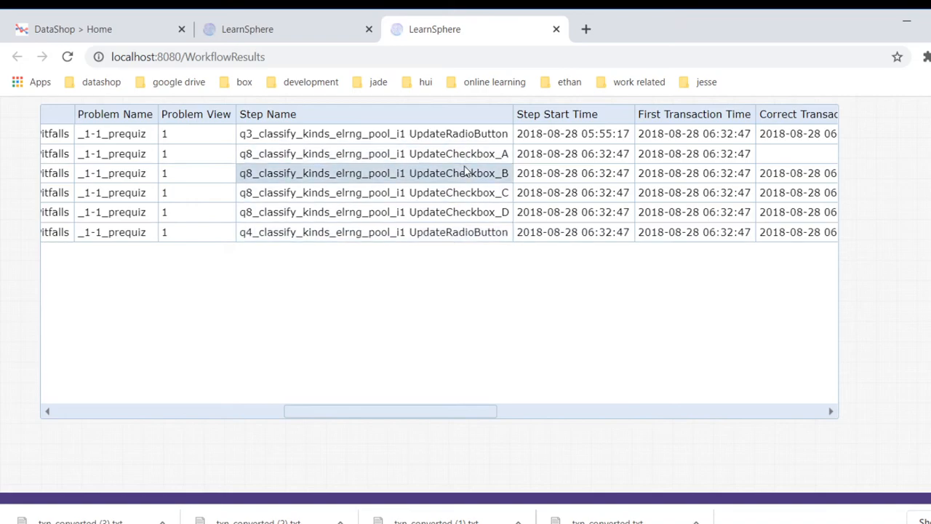
pyautogui.moveTo(473, 415); pyautogui.dragTo(819, 410)
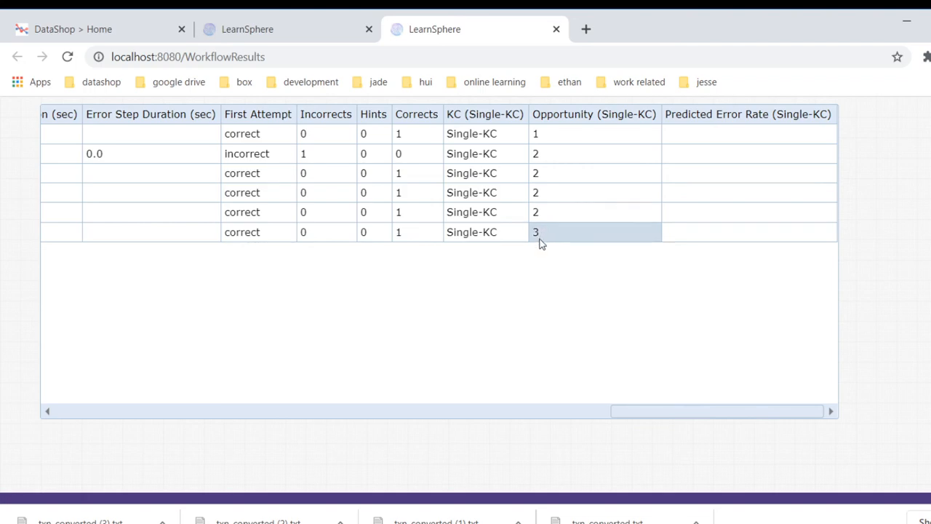
pyautogui.moveTo(651, 411); pyautogui.dragTo(524, 413)
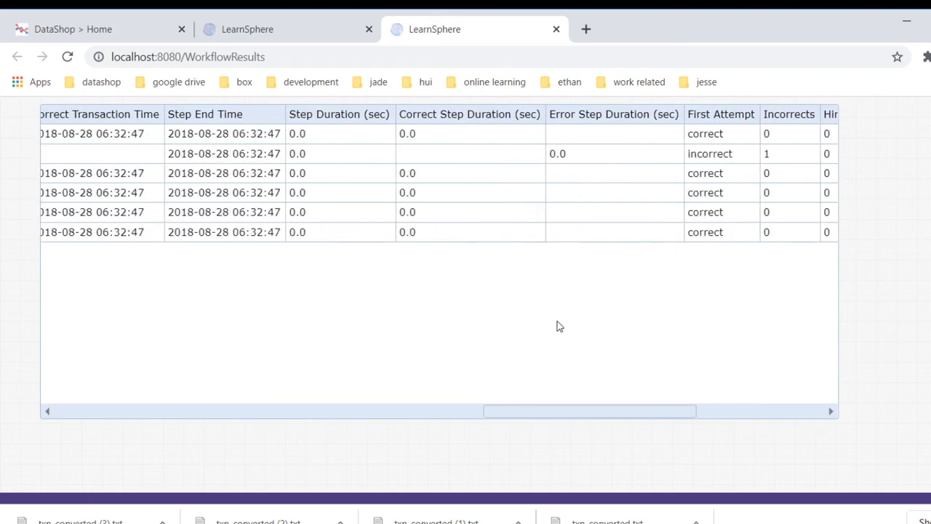